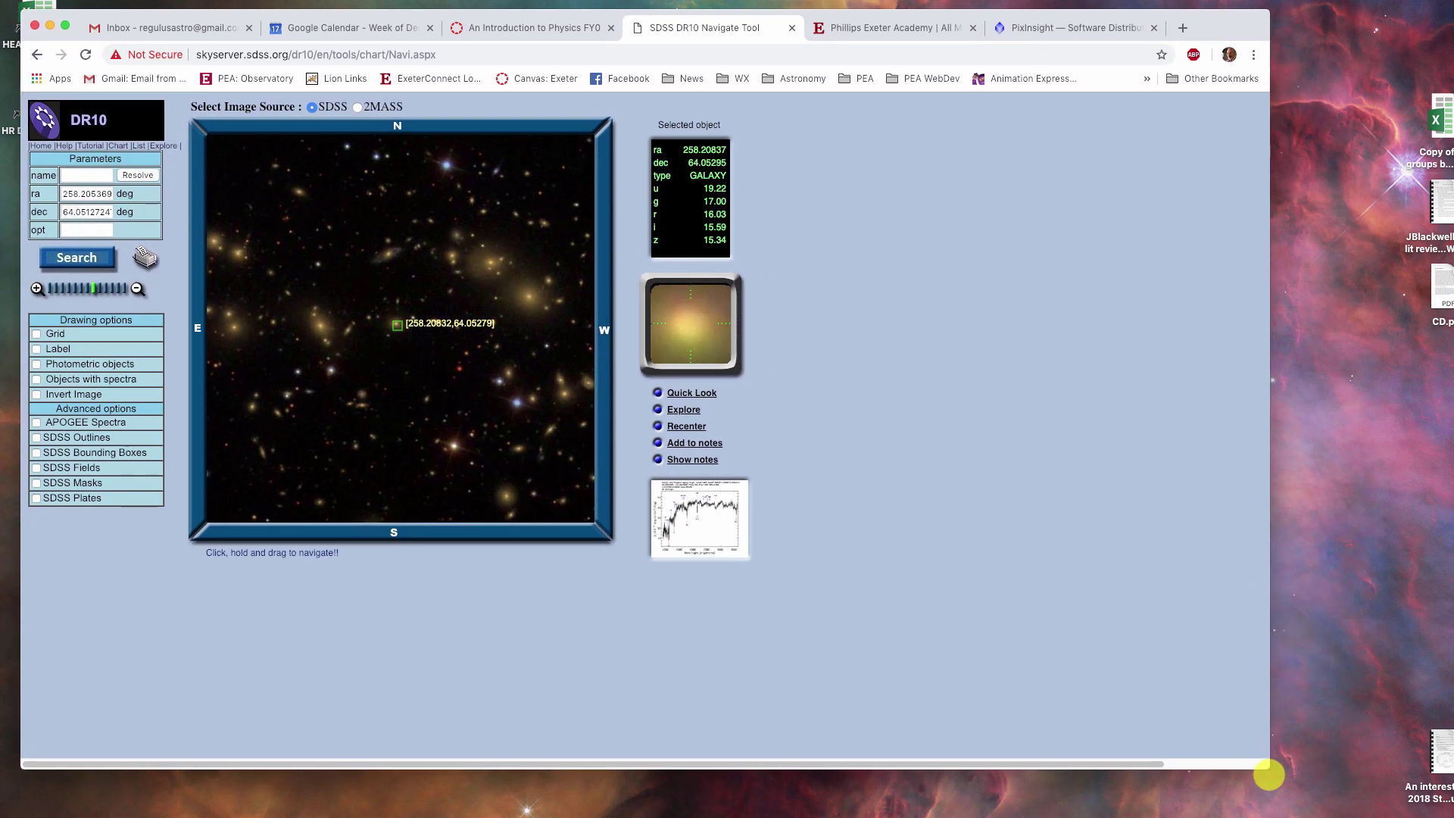
# - Enlarge the Chrome window and select the Navi.aspx address to reload the navigator
pyautogui.moveTo(1270, 767); pyautogui.dragTo(1424, 801)
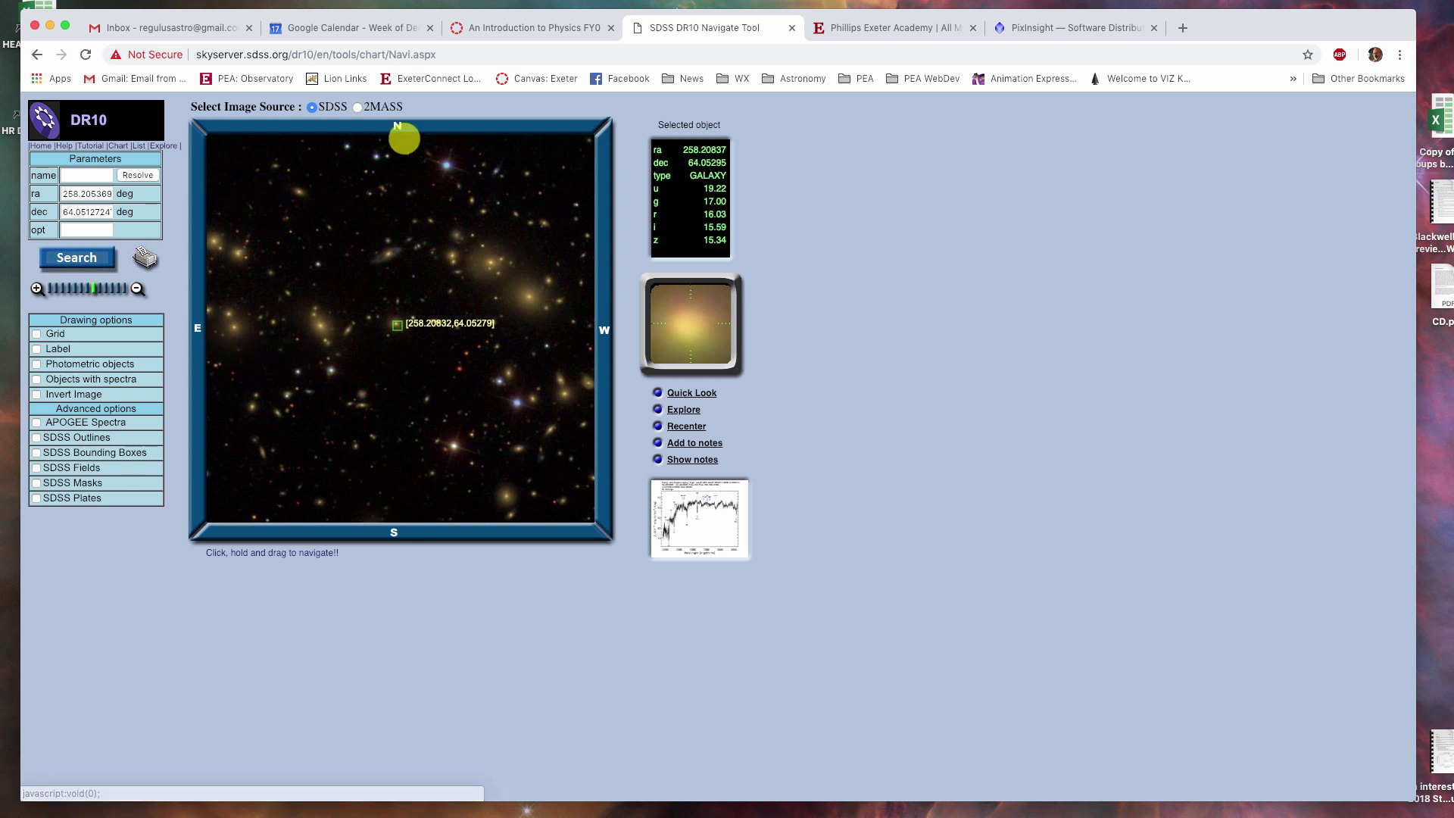
pyautogui.click(391, 56)
# - Reload the navigator, zoom out one step, and pan to the dense star field near ra 132.740, dec 11.782
pyautogui.press('Return')
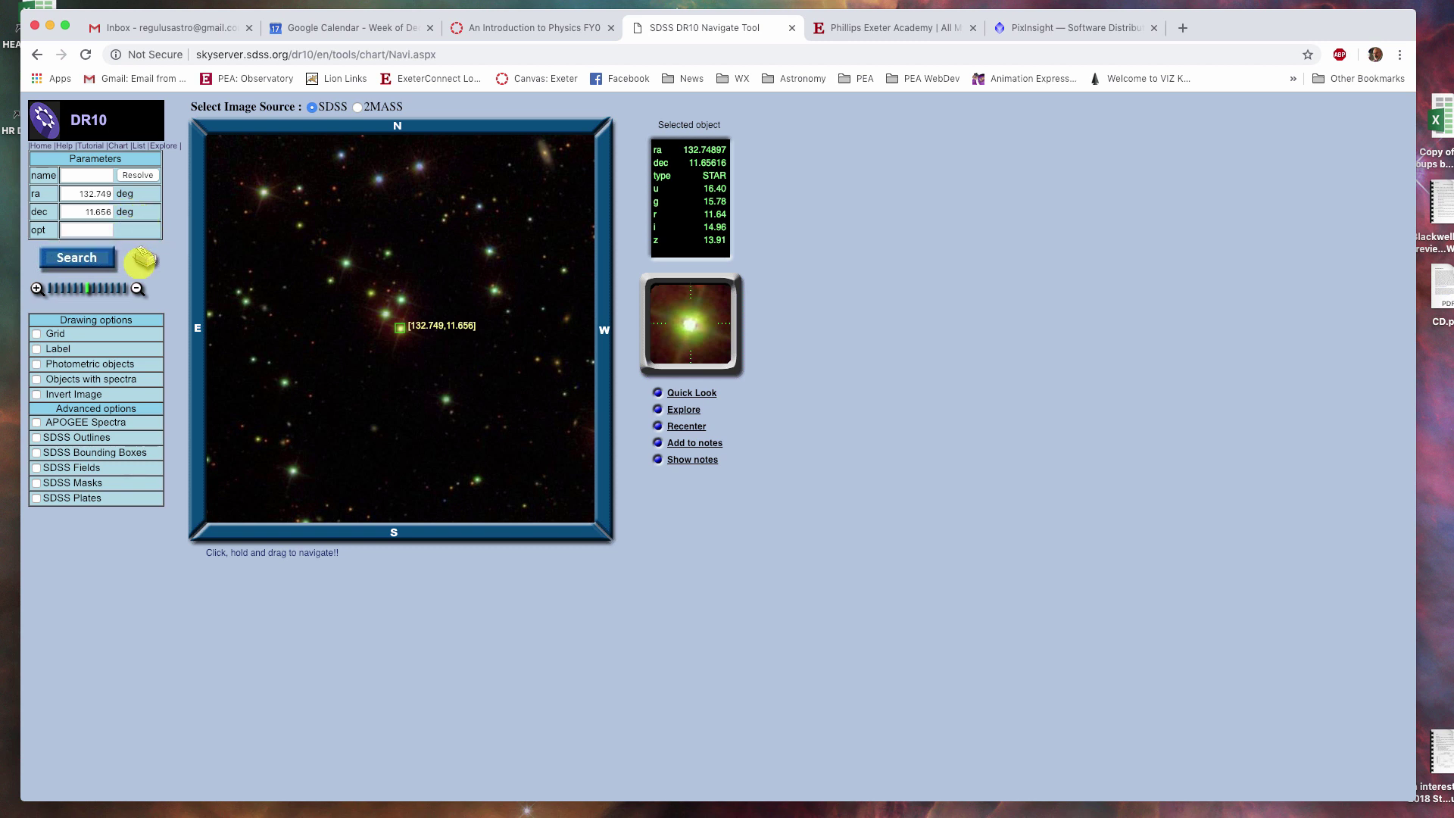
pyautogui.click(137, 288)
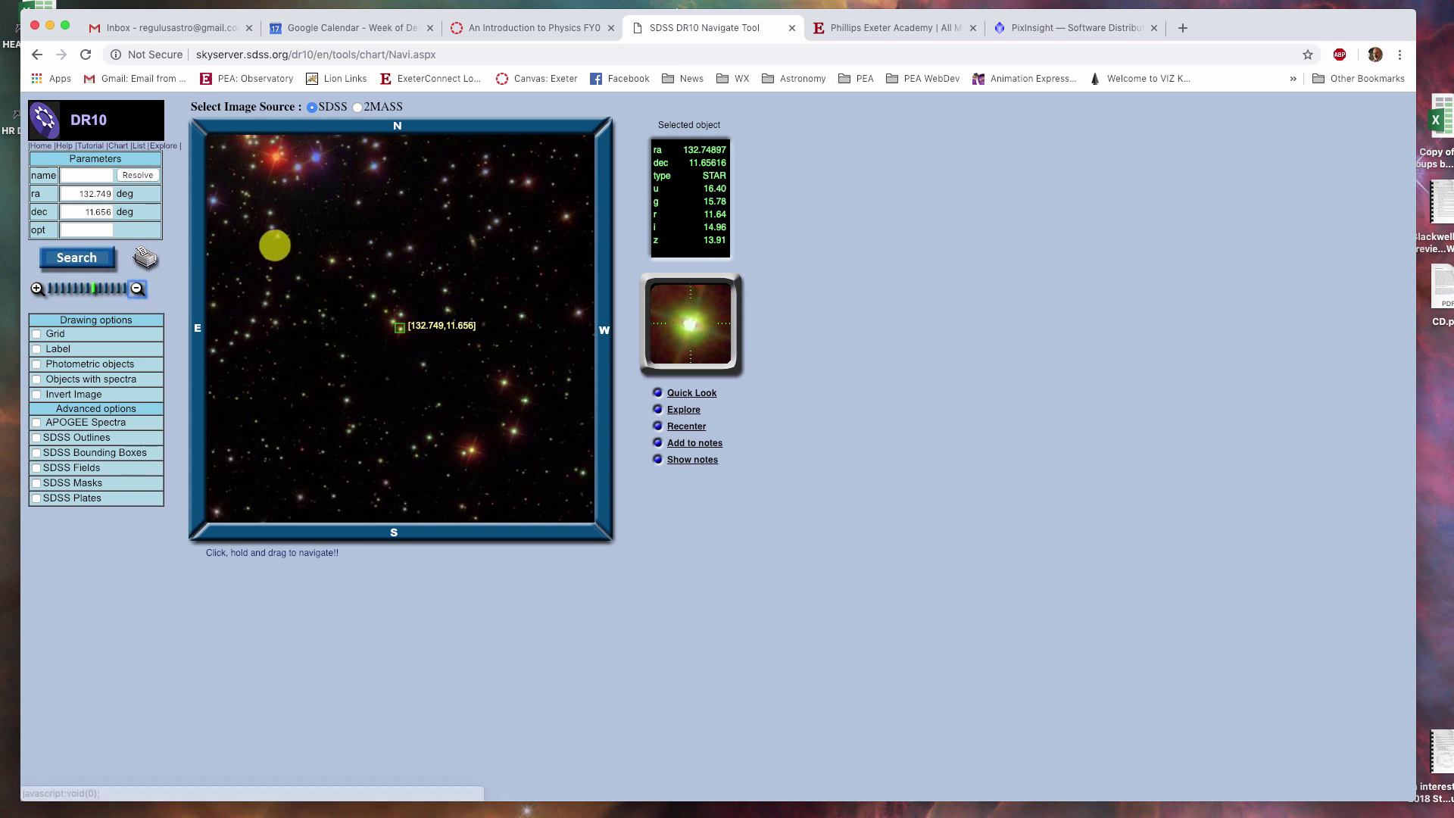
pyautogui.moveTo(276, 243); pyautogui.dragTo(453, 473)
pyautogui.moveTo(497, 418); pyautogui.dragTo(284, 379)
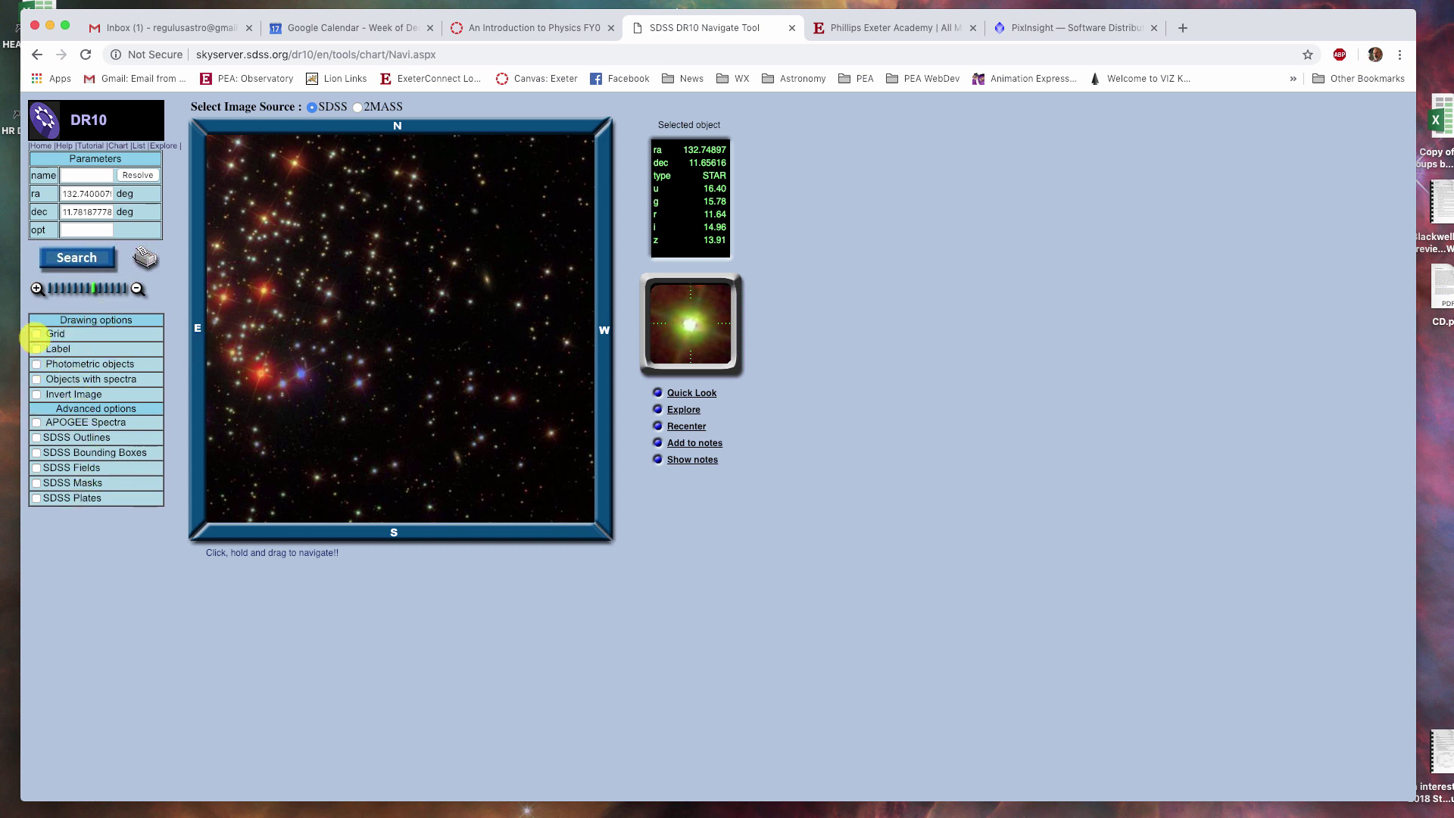
# - Try the Grid overlay and then the Label overlay, switching each back off
pyautogui.click(36, 334)
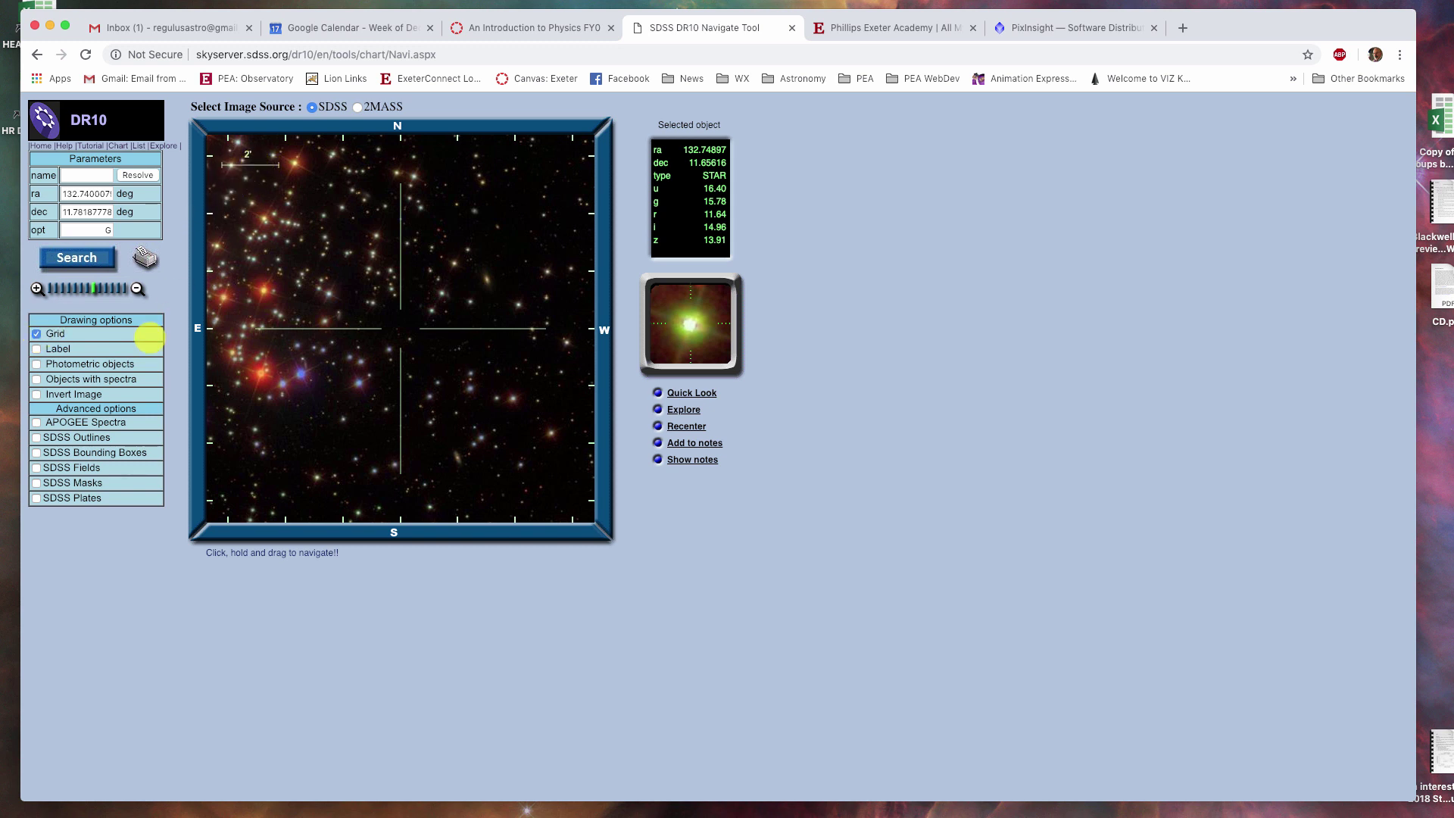
pyautogui.click(36, 334)
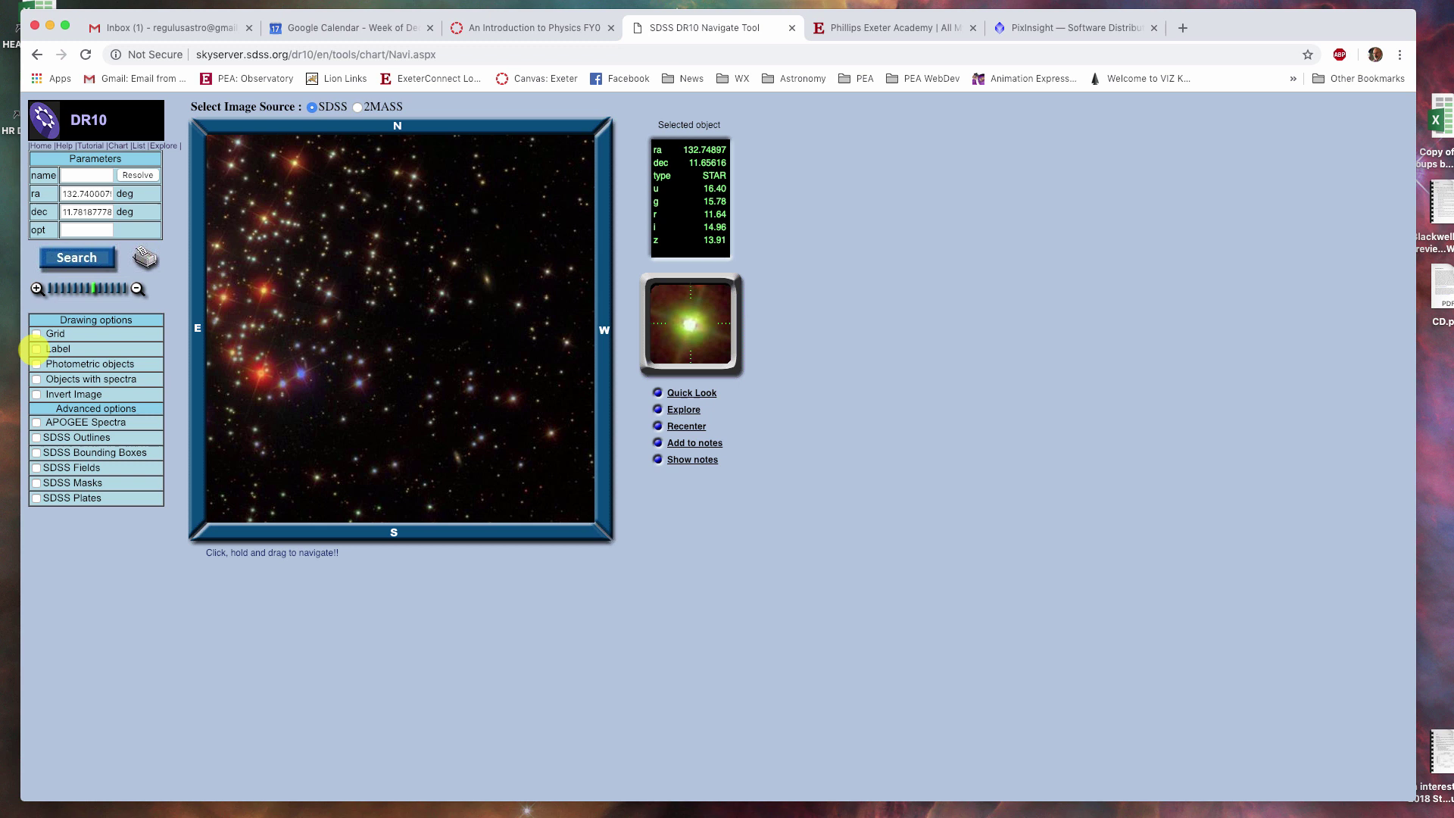
pyautogui.click(36, 349)
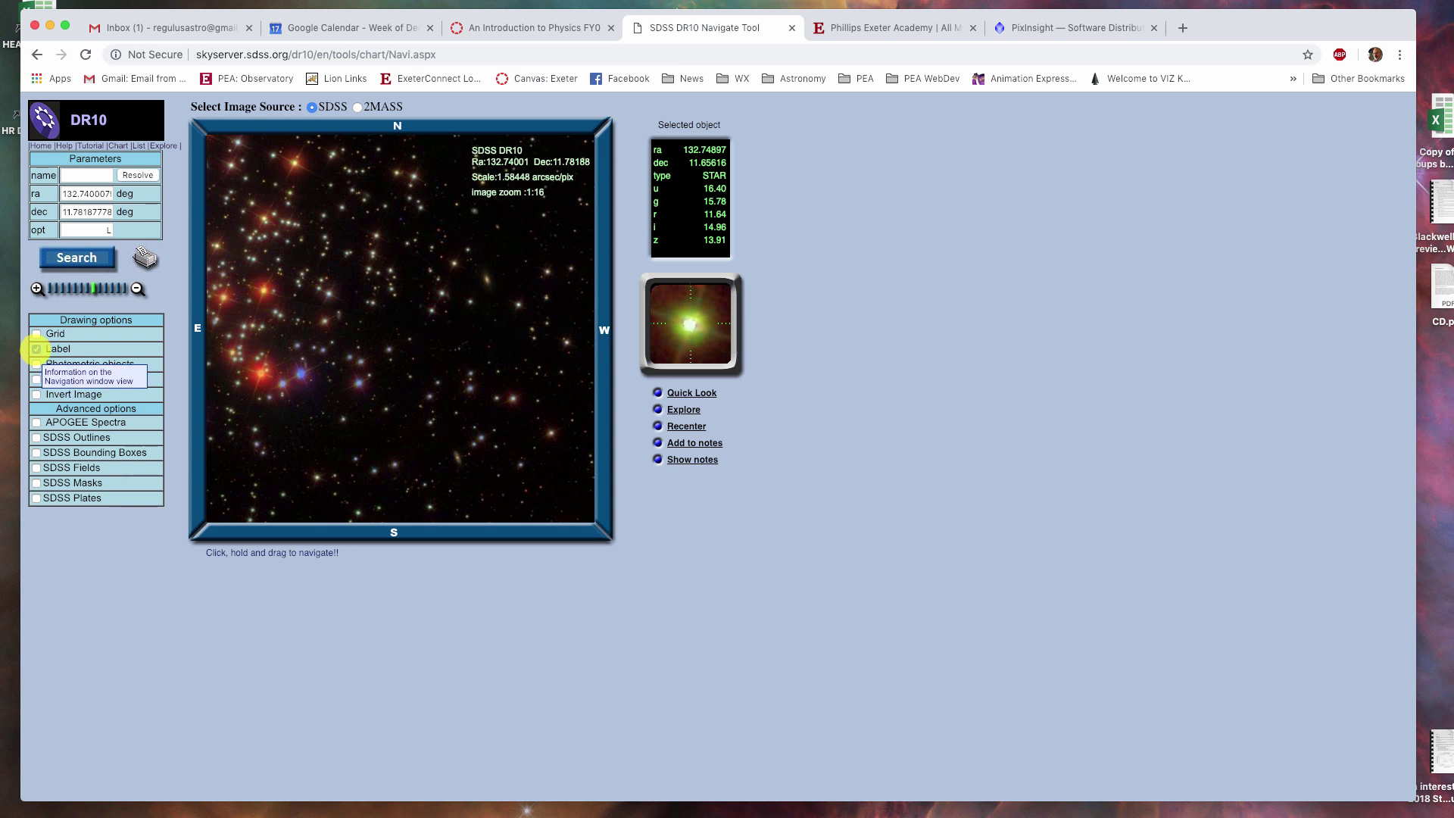
pyautogui.click(36, 348)
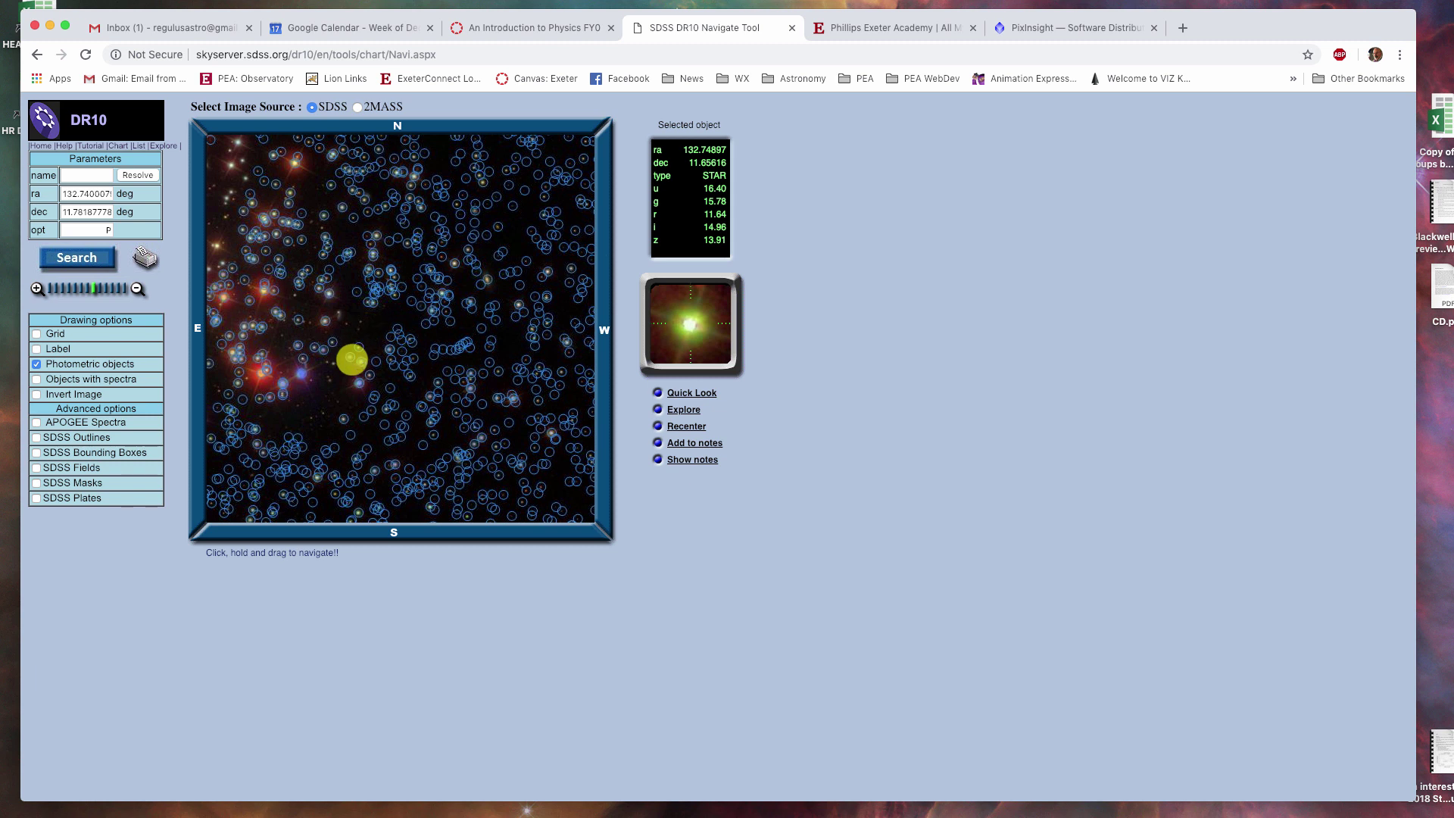
# - Select a cluster star near ra 132.770, dec 11.766 to show its photometry (u 15.39, g 14.17)
pyautogui.click(350, 359)
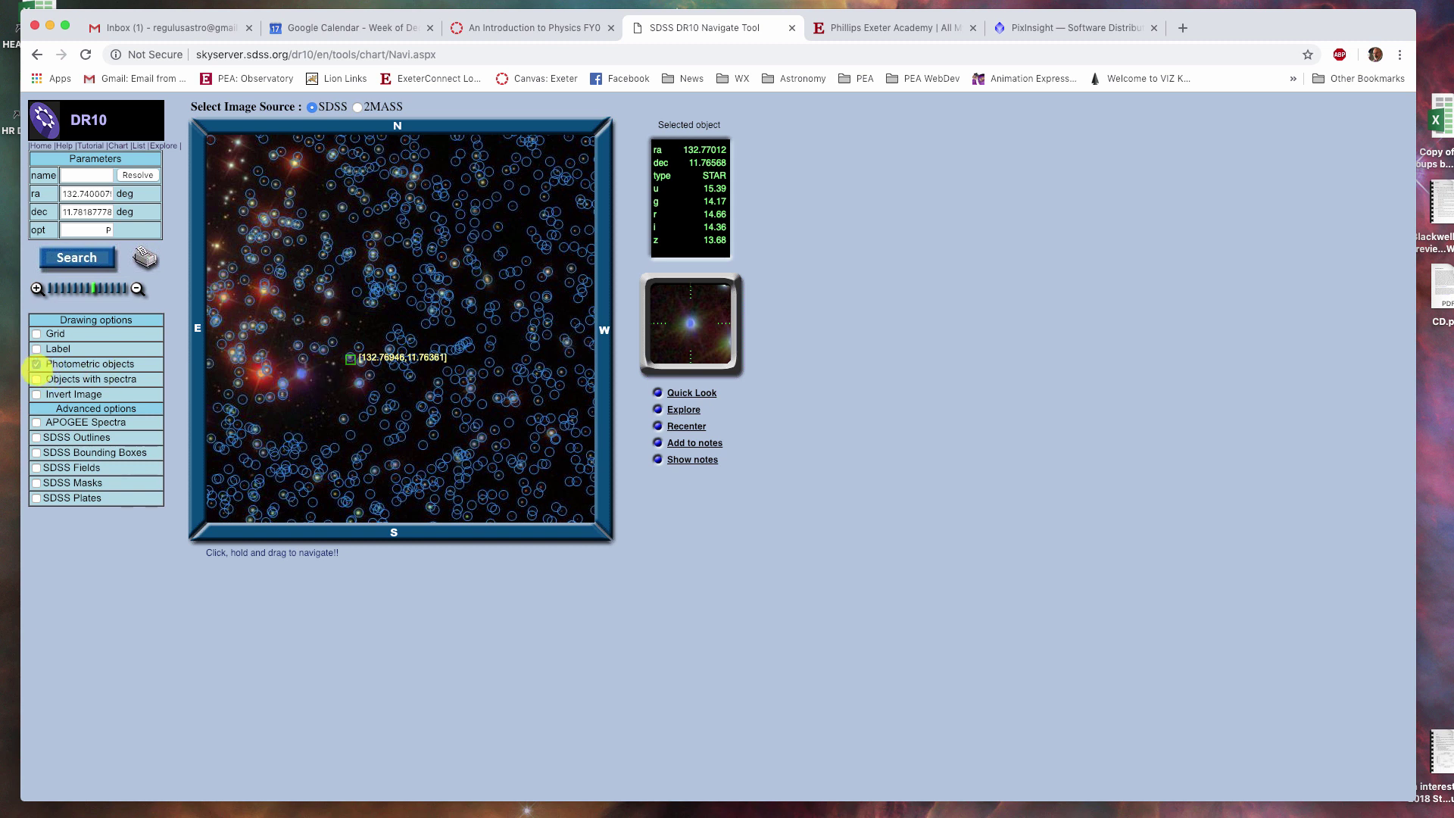
# - Replace the photometric circles with spectra markers and select the galaxy near ra 132.688, dec 11.810
pyautogui.click(36, 364)
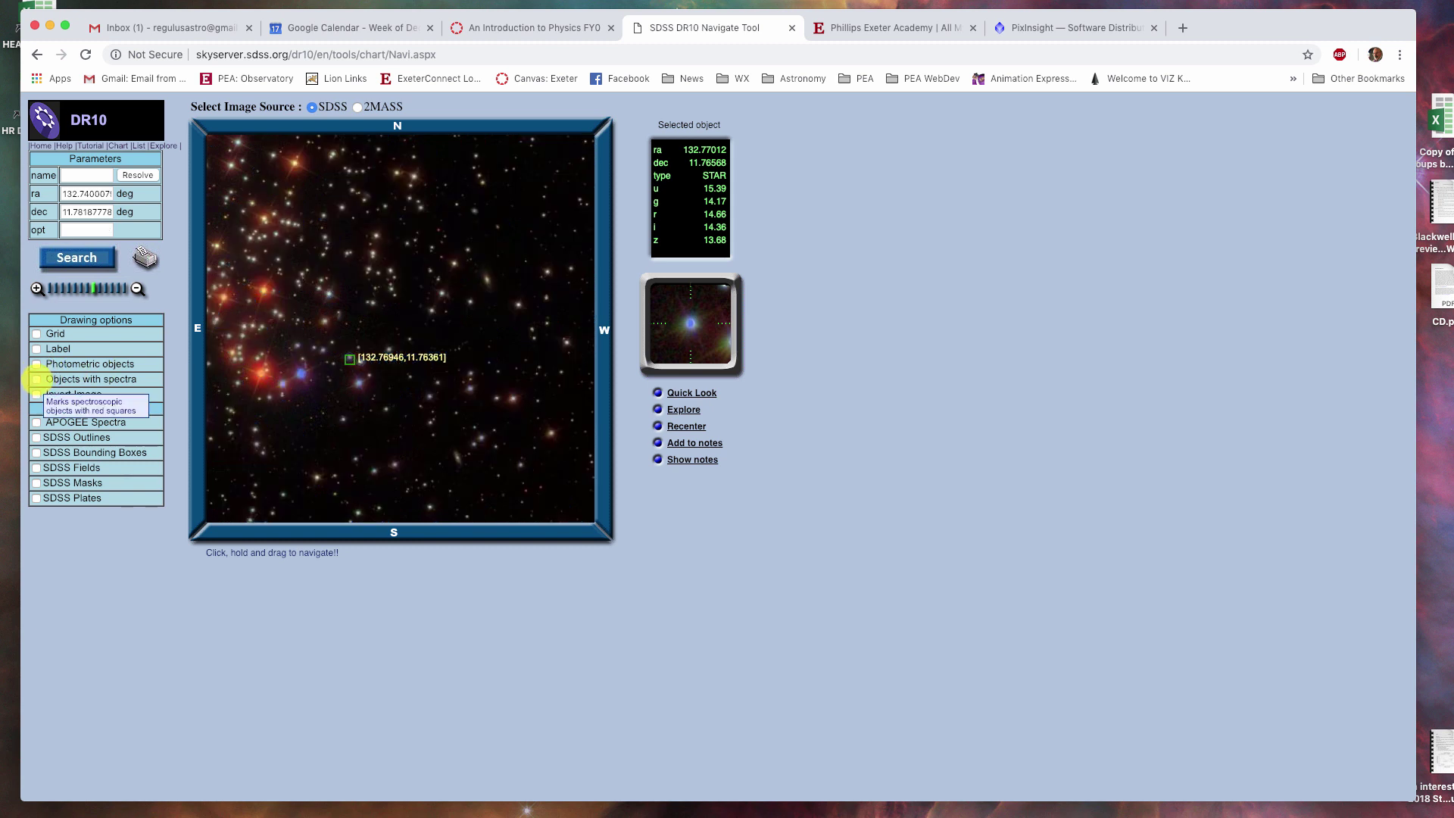
pyautogui.click(36, 379)
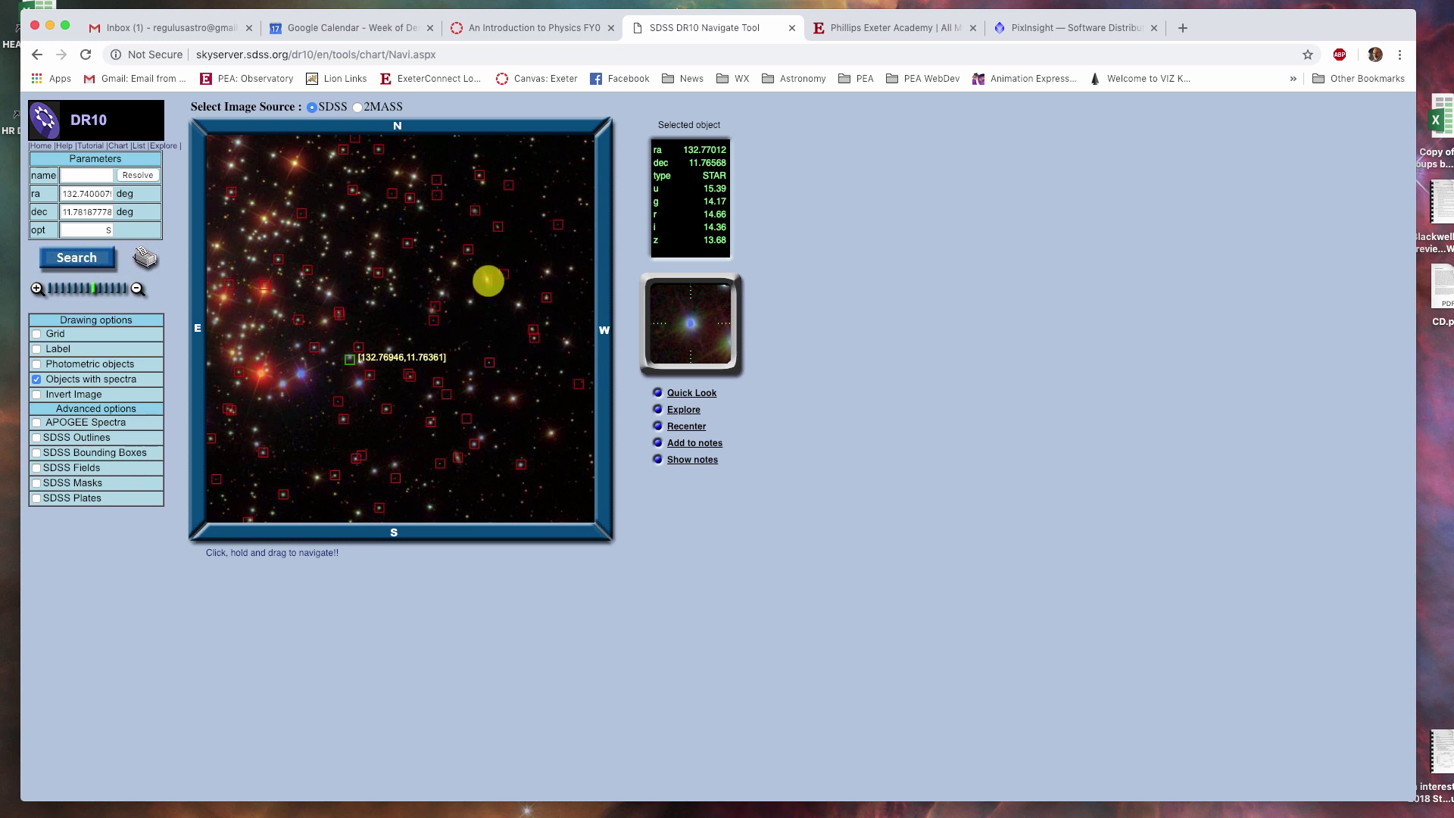
pyautogui.click(488, 281)
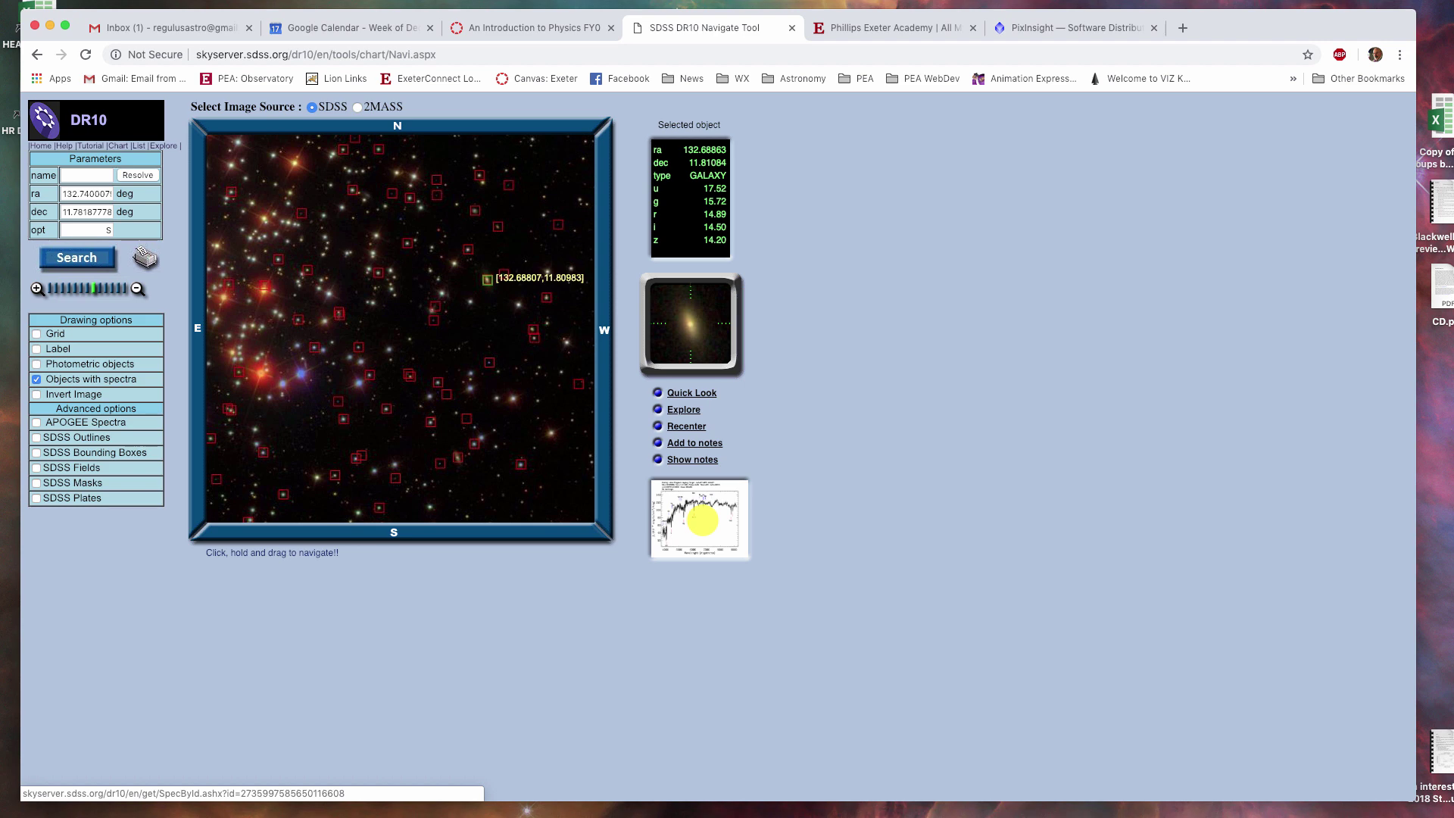
# - View the galaxy's full spectrum (z=0.02973, RED GALAXY) in a new tab, then close it
pyautogui.click(702, 521)
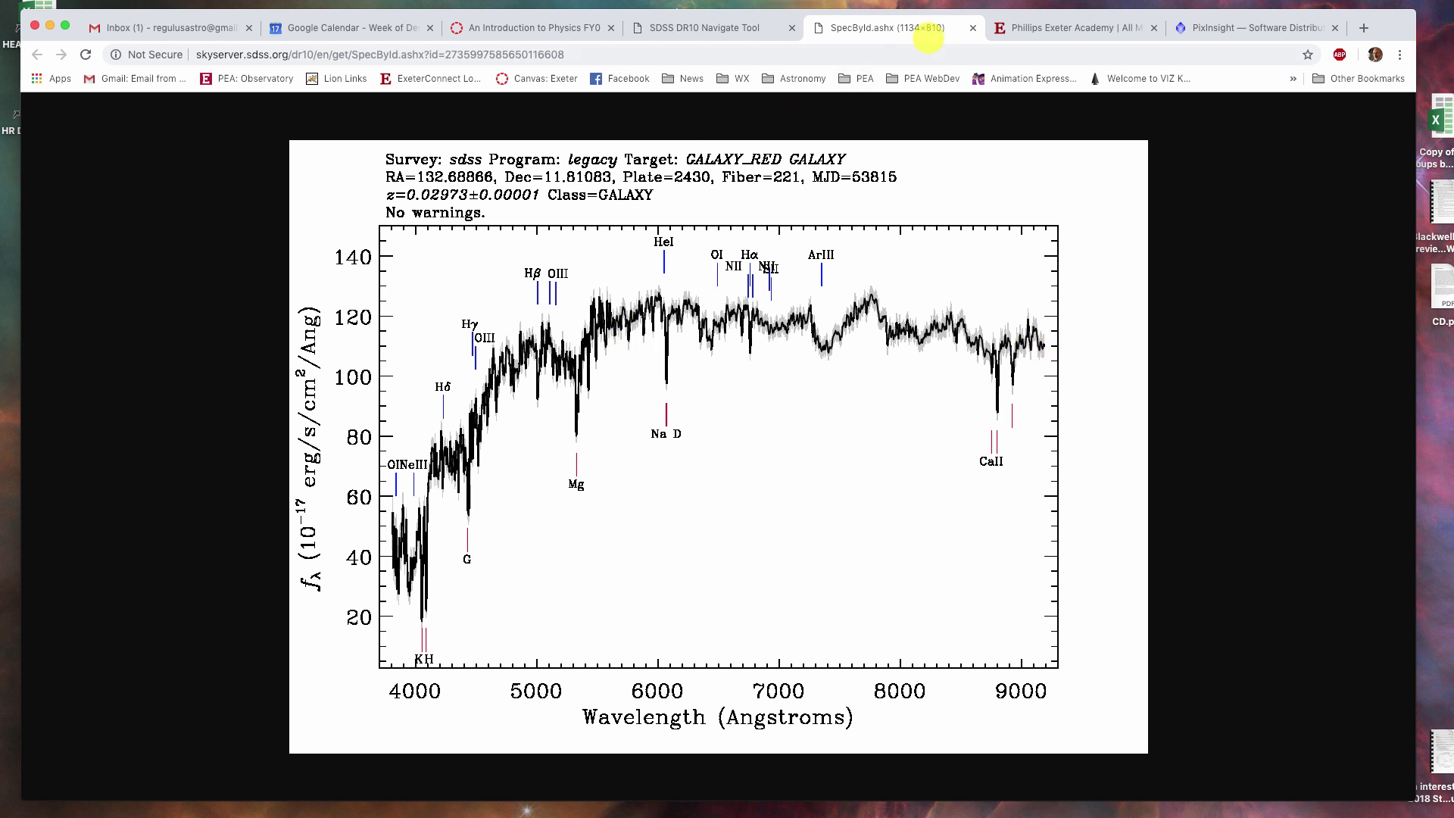
pyautogui.click(974, 28)
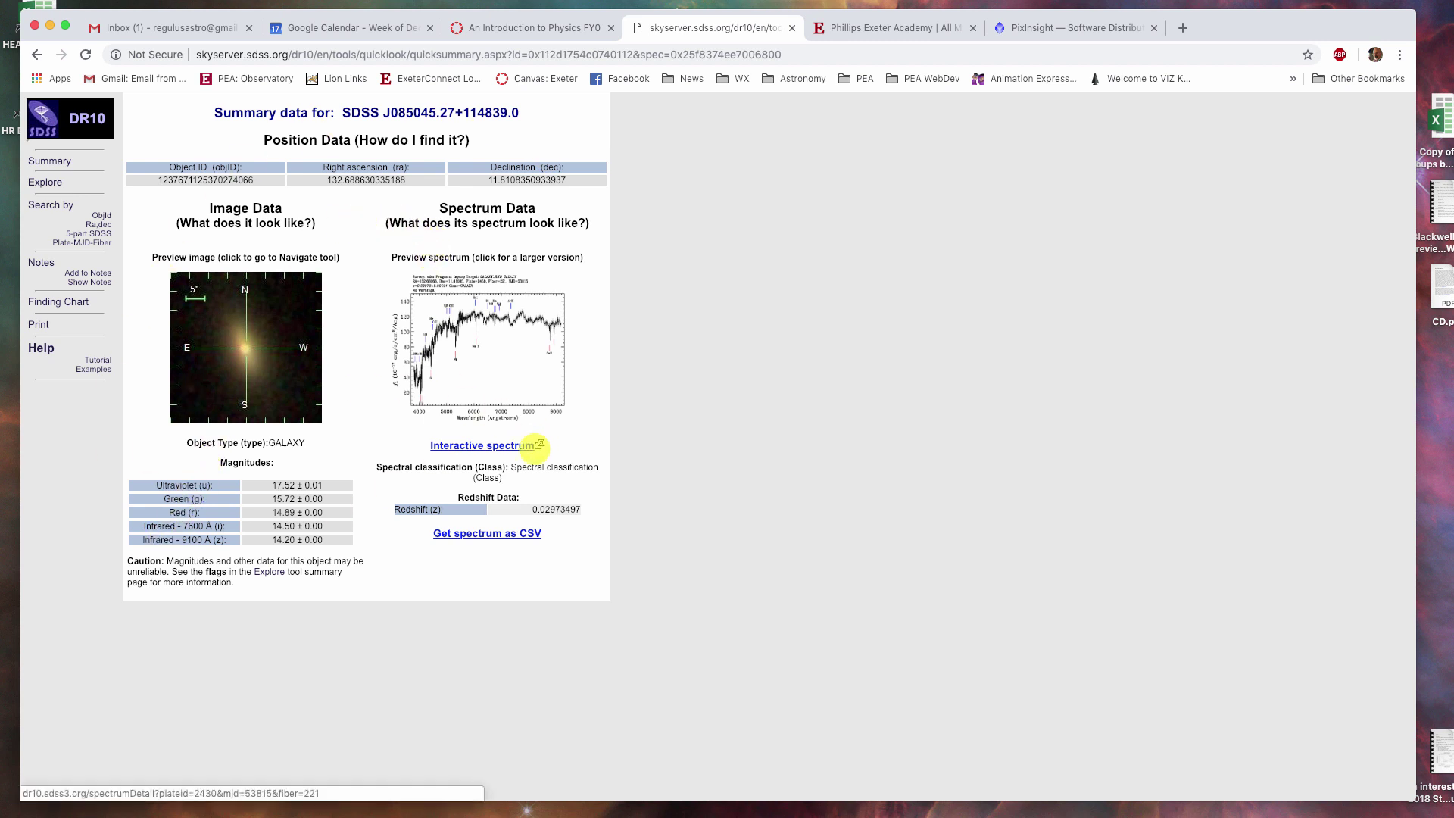
# - Go back from the Quick Look summary to the navigator's star field
pyautogui.click(37, 55)
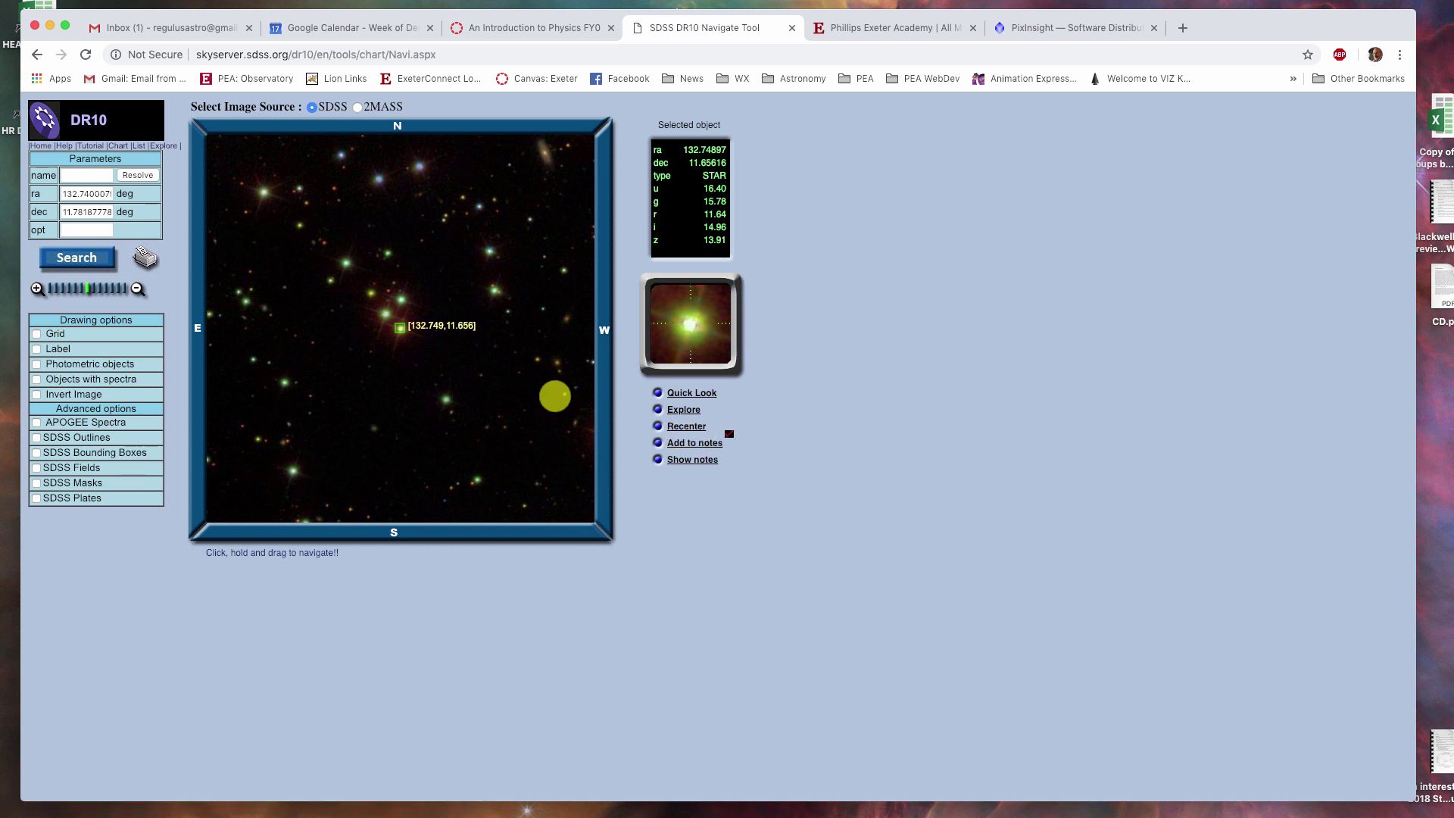
# - Save the star at ra 132.72237, dec 11.6779 to notes and show the three-star notebook
pyautogui.click(495, 292)
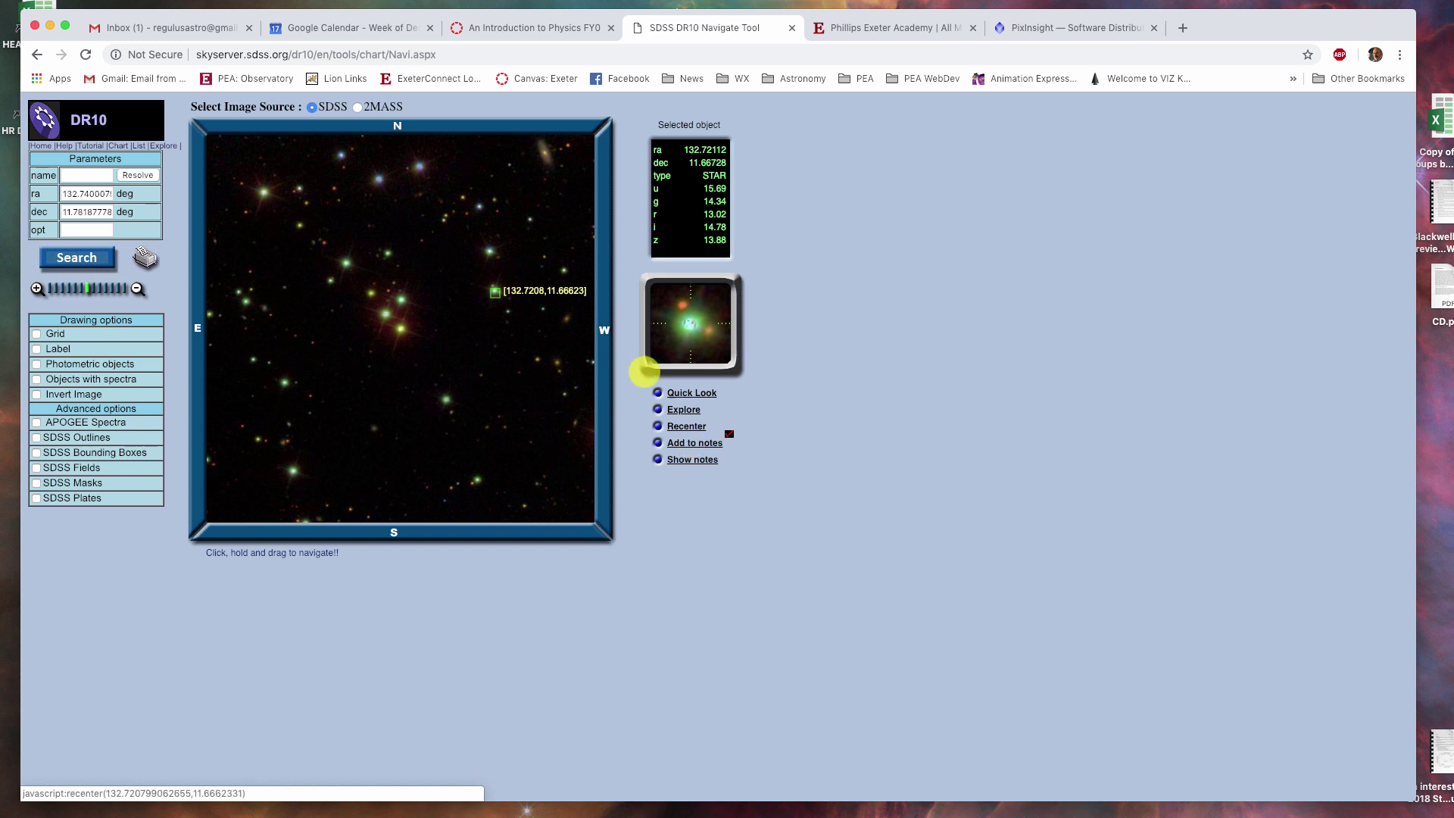
pyautogui.click(491, 253)
pyautogui.click(698, 443)
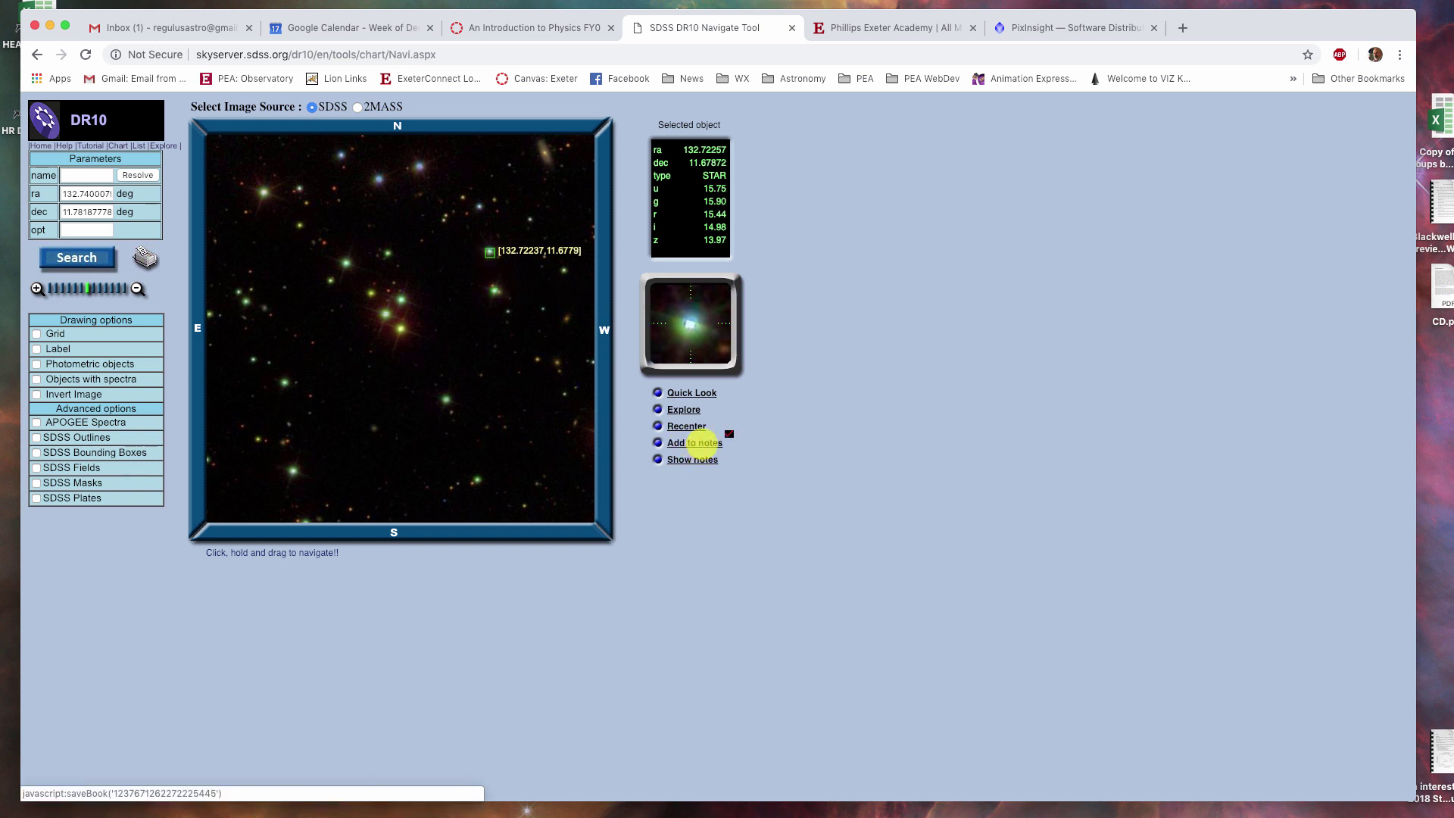
pyautogui.click(691, 460)
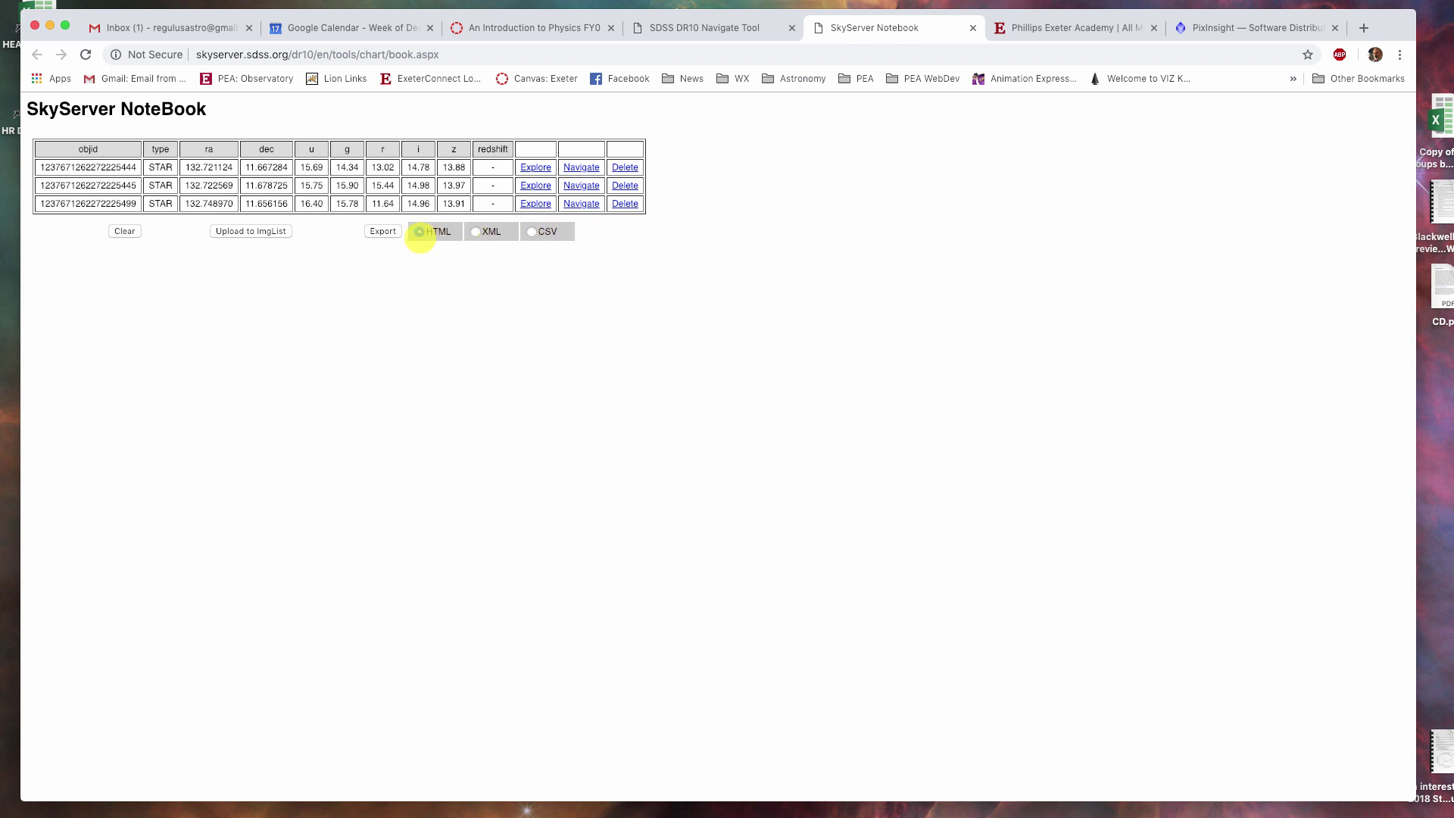
# - Set the notebook export format to CSV and switch back to the navigator
pyautogui.click(478, 232)
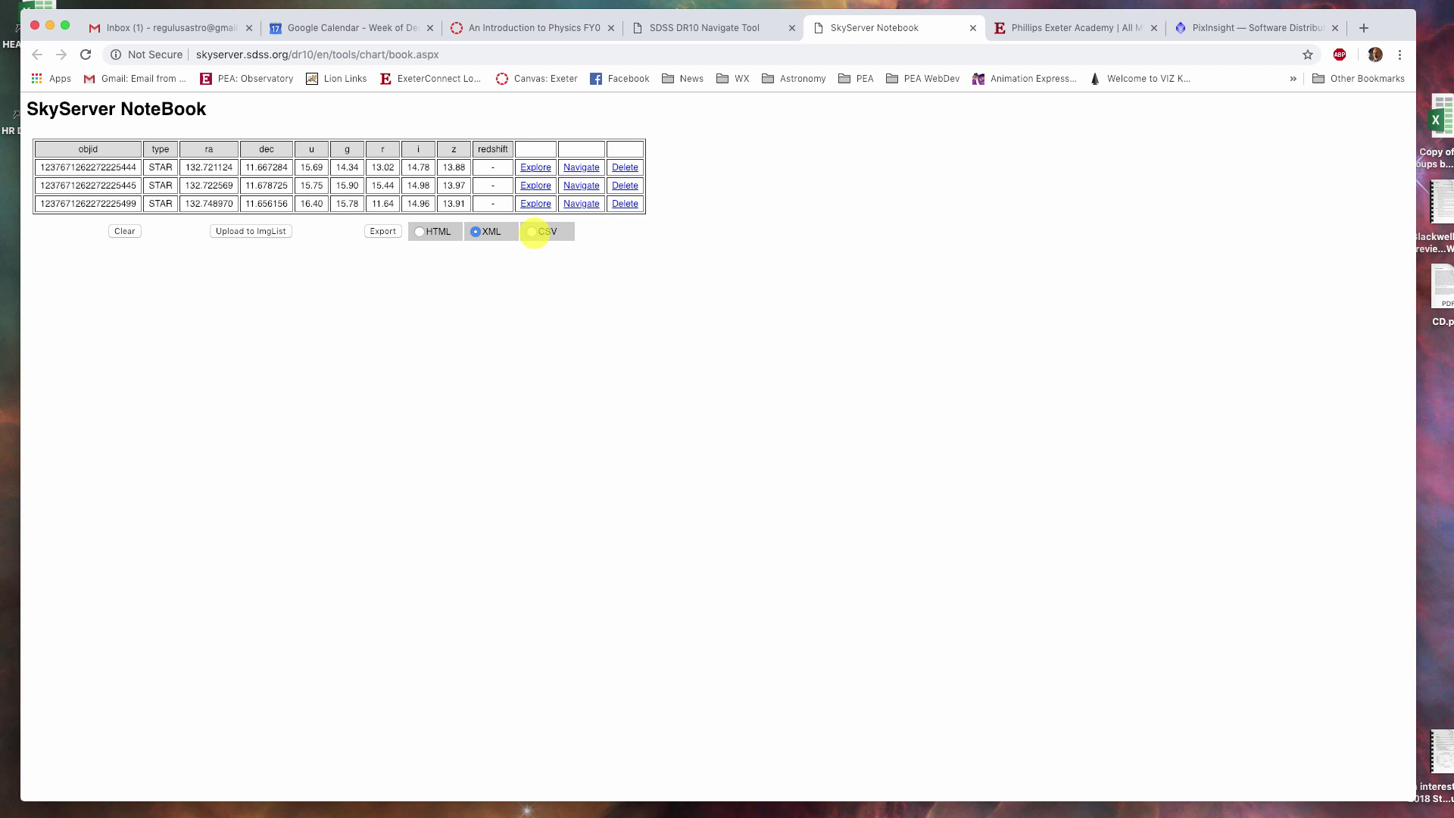
pyautogui.click(531, 232)
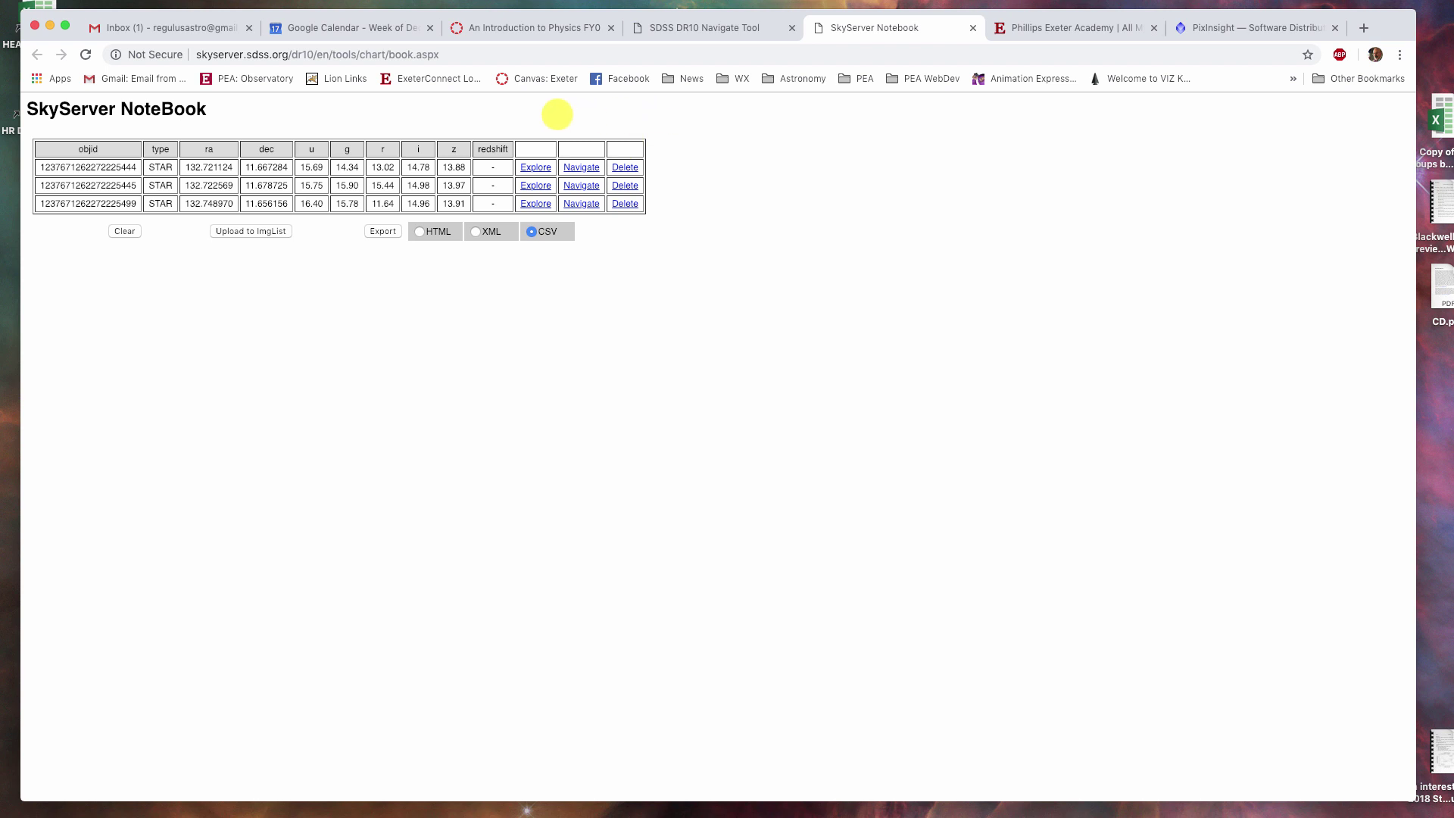
pyautogui.click(714, 34)
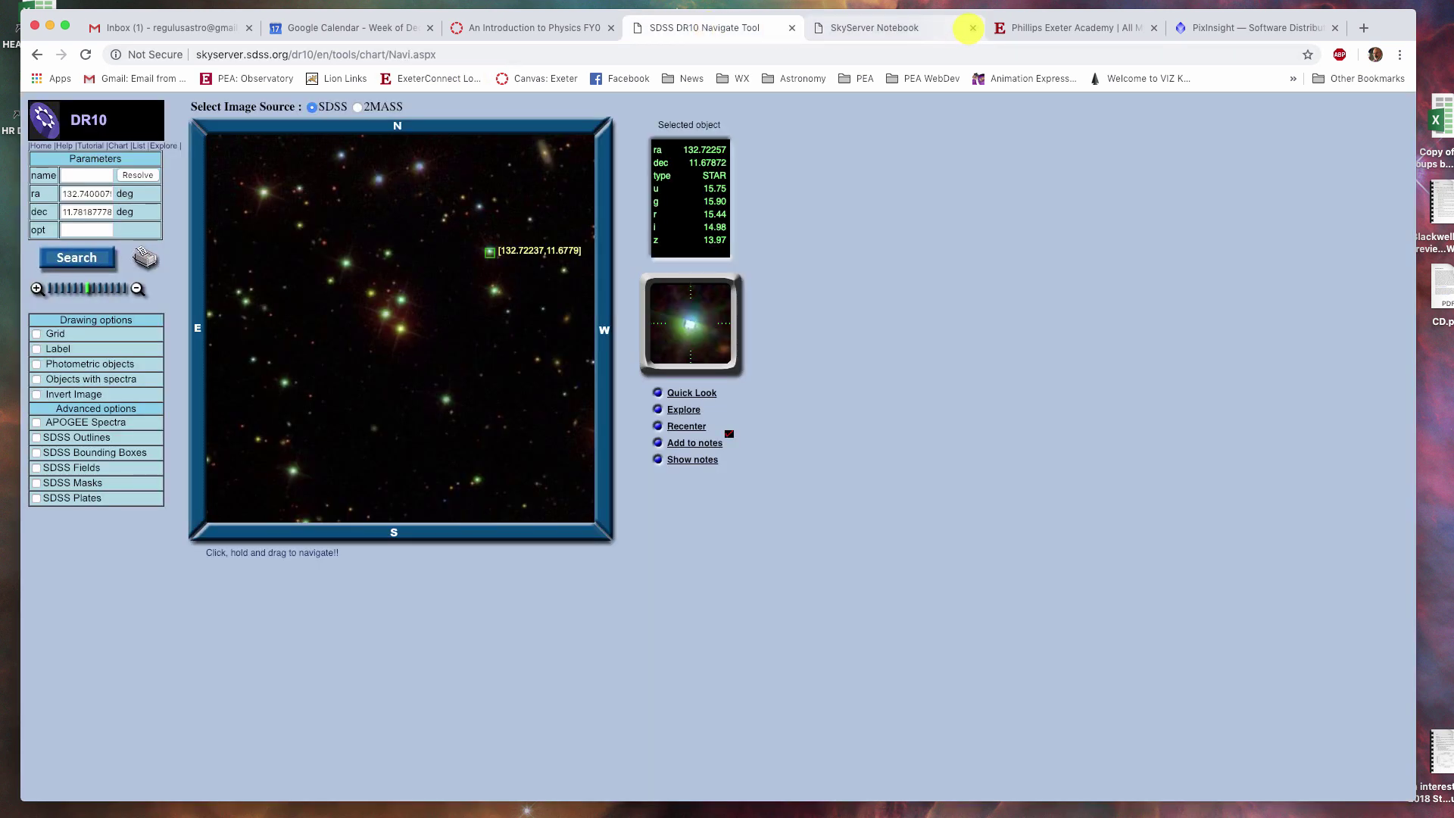
# - Close the notebook and frame the whole dense cluster near ra 132.874, dec 11.825
pyautogui.click(974, 28)
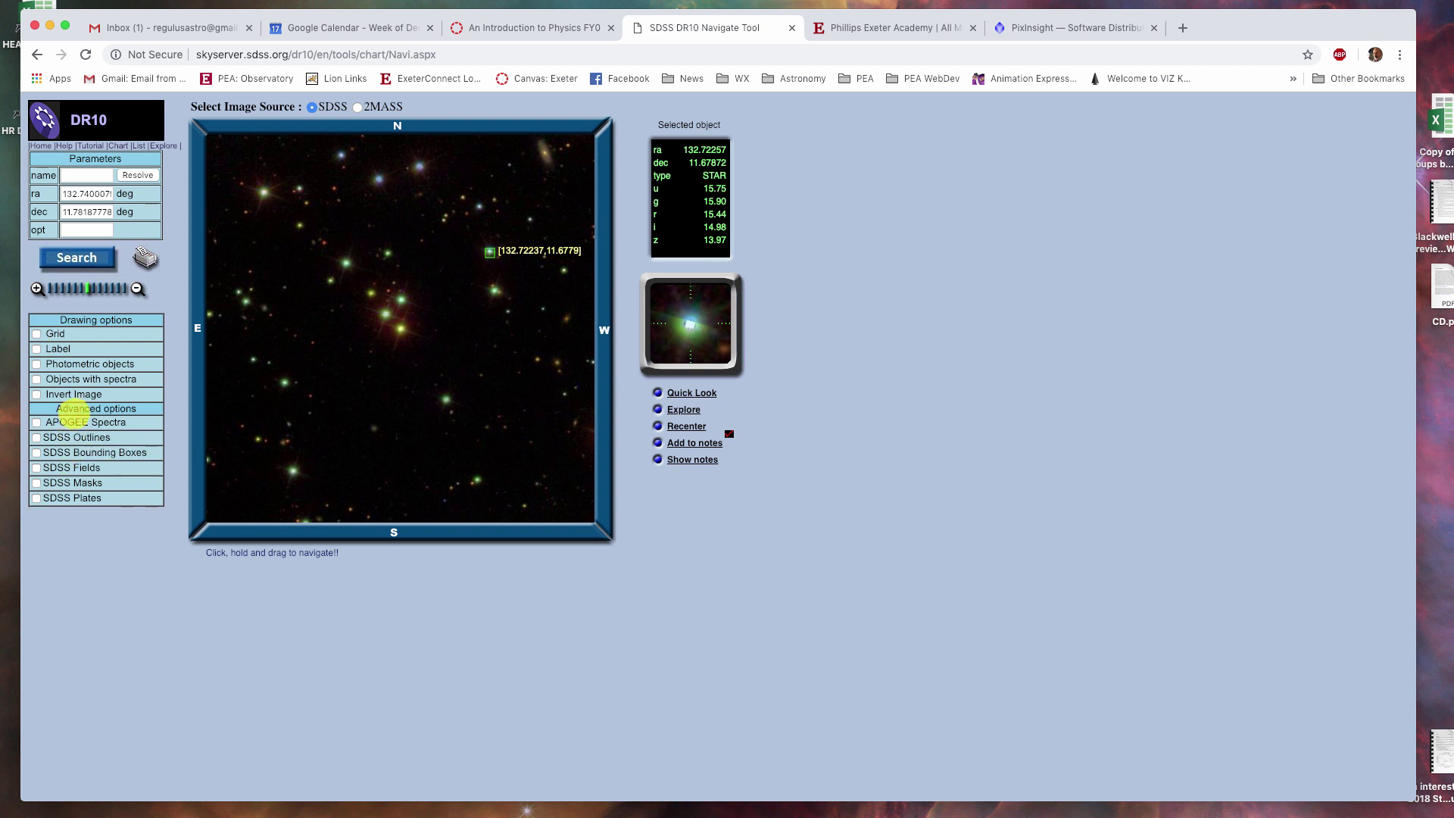
pyautogui.moveTo(216, 353); pyautogui.dragTo(402, 461)
pyautogui.click(36, 288)
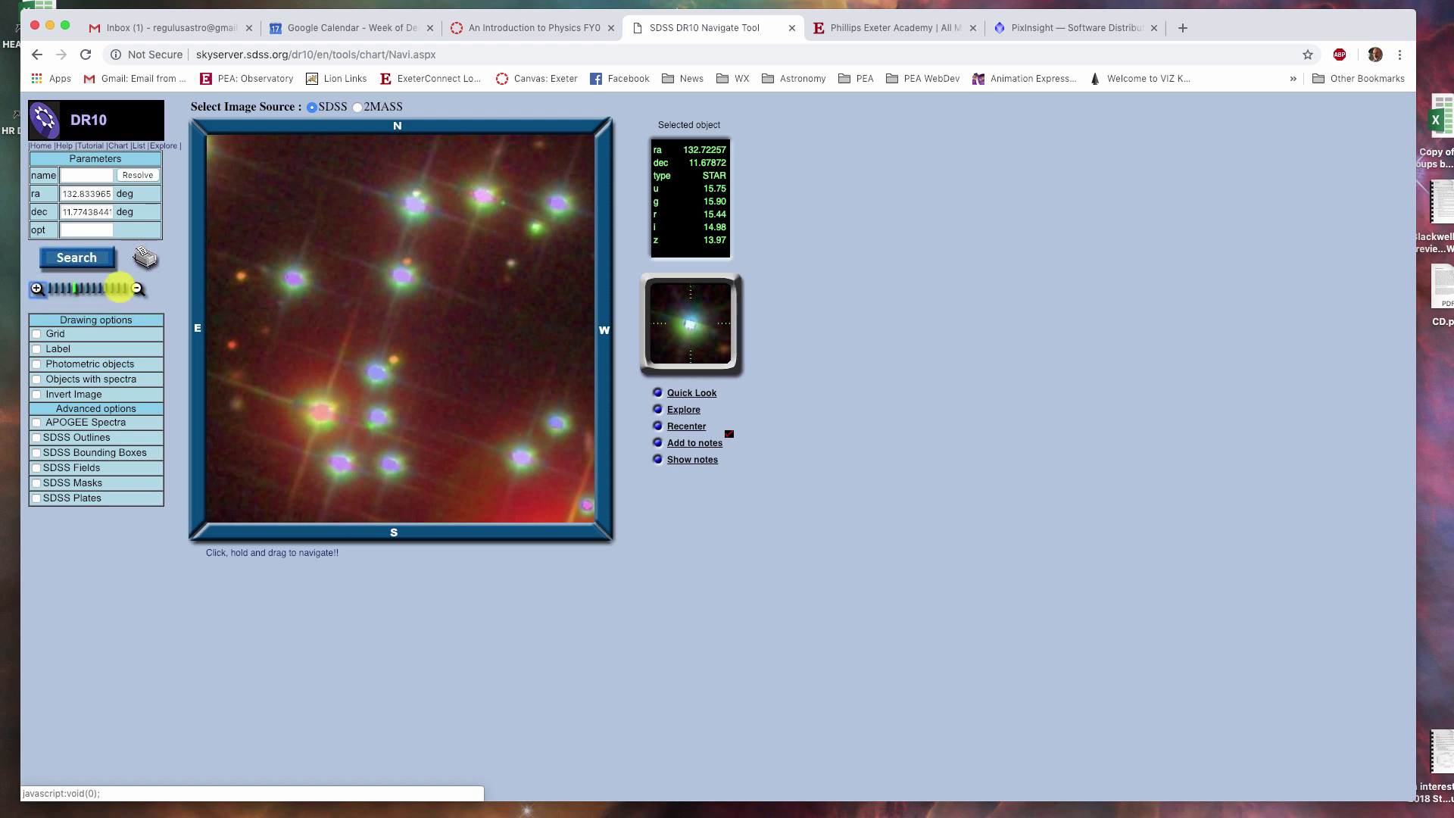
pyautogui.click(137, 288)
pyautogui.click(136, 288)
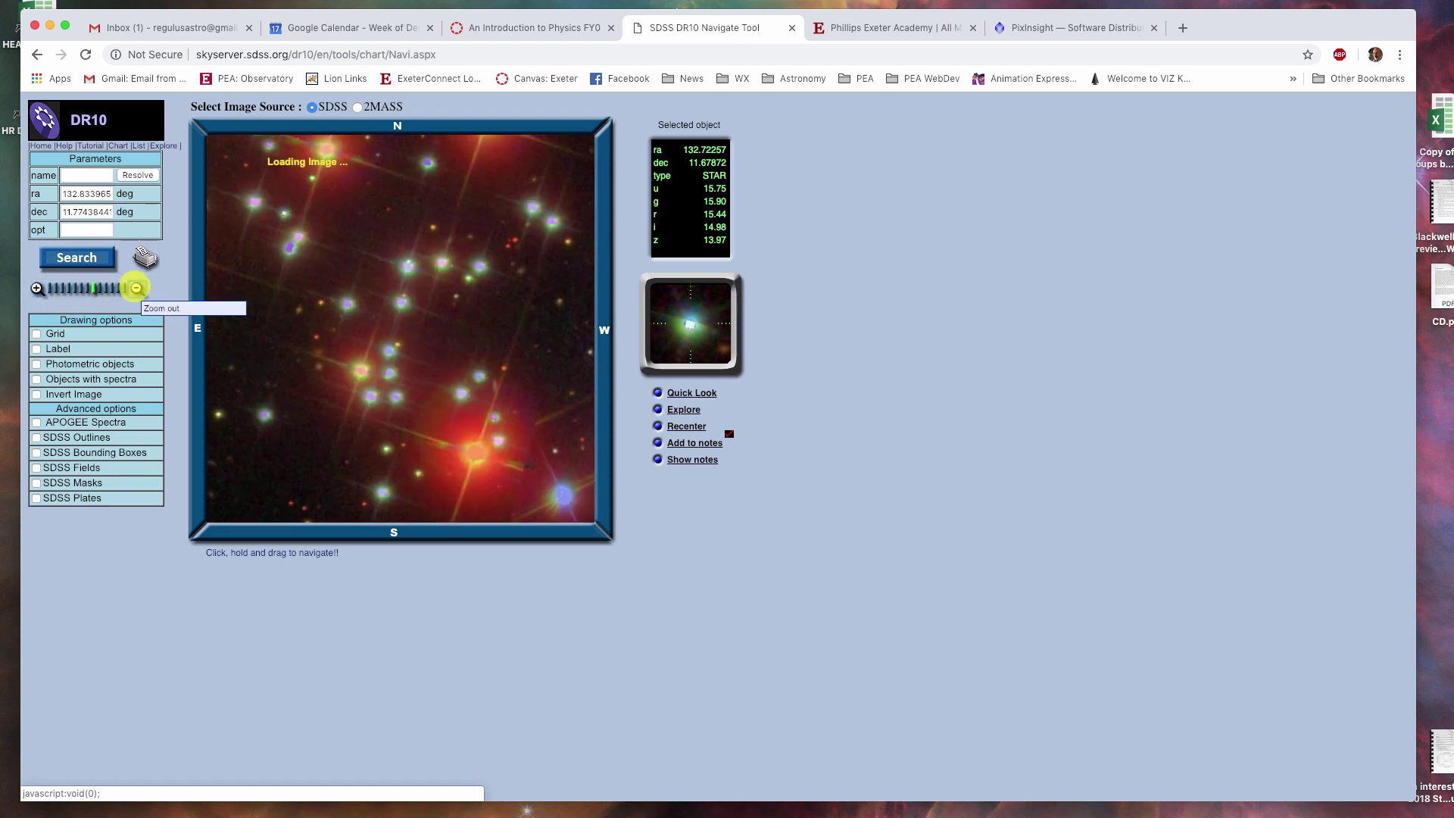
pyautogui.click(136, 288)
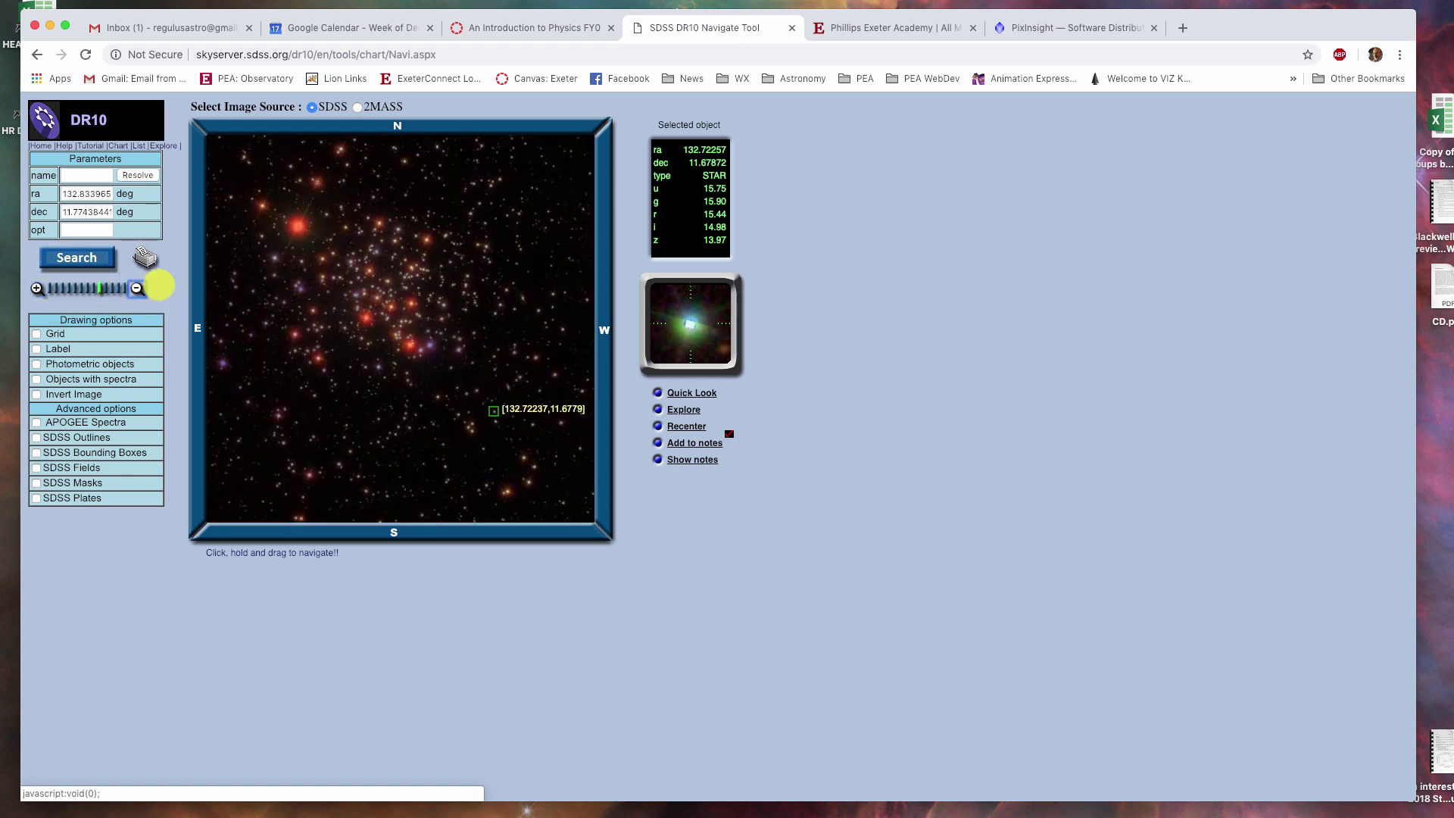
pyautogui.moveTo(377, 302); pyautogui.dragTo(413, 347)
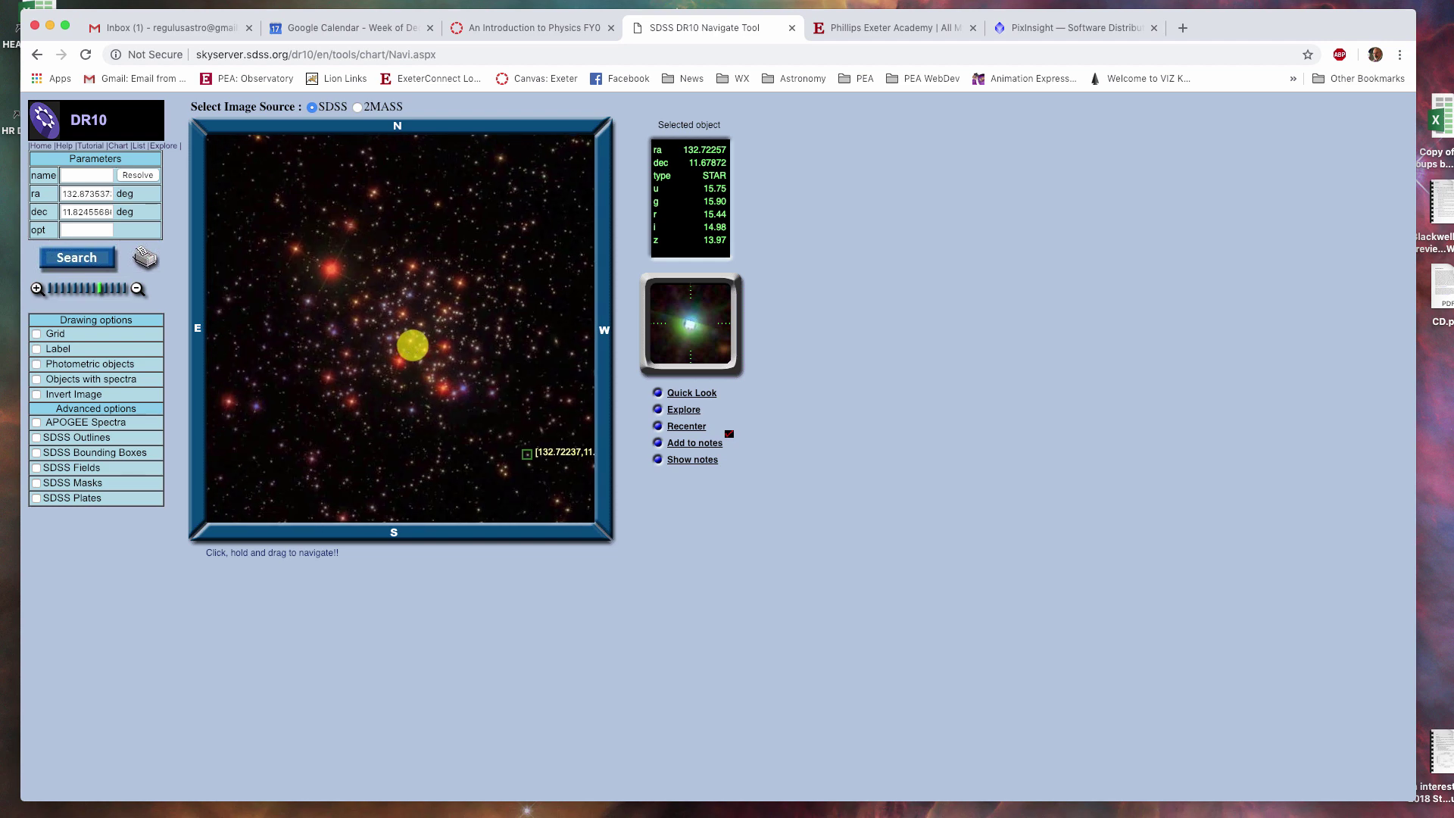